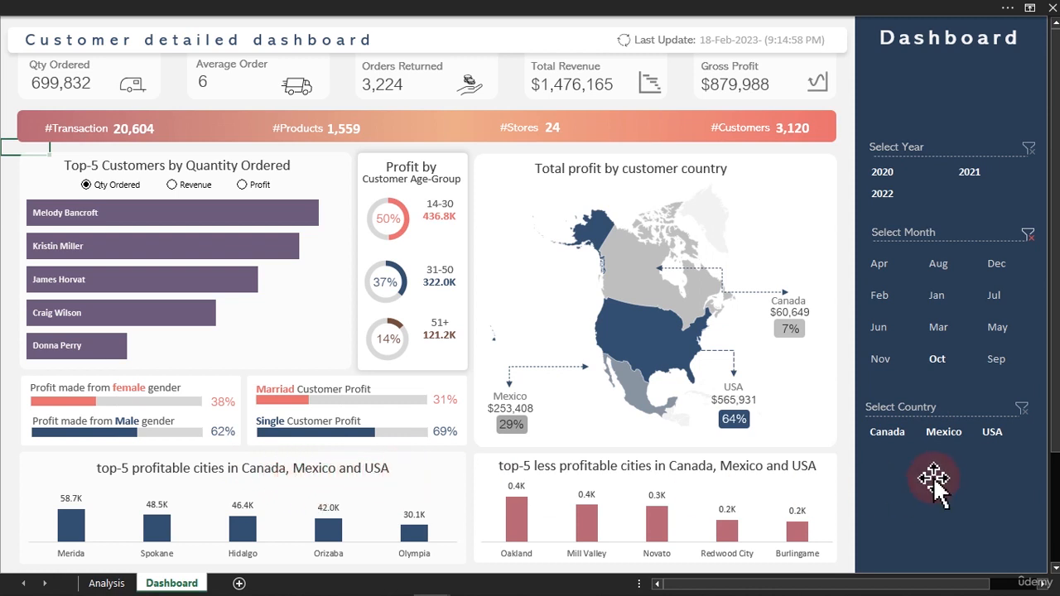
Step: Filter the dashboard's city charts by Canada, Mexico and USA in turn, and clear the country filter
left_click(888, 431)
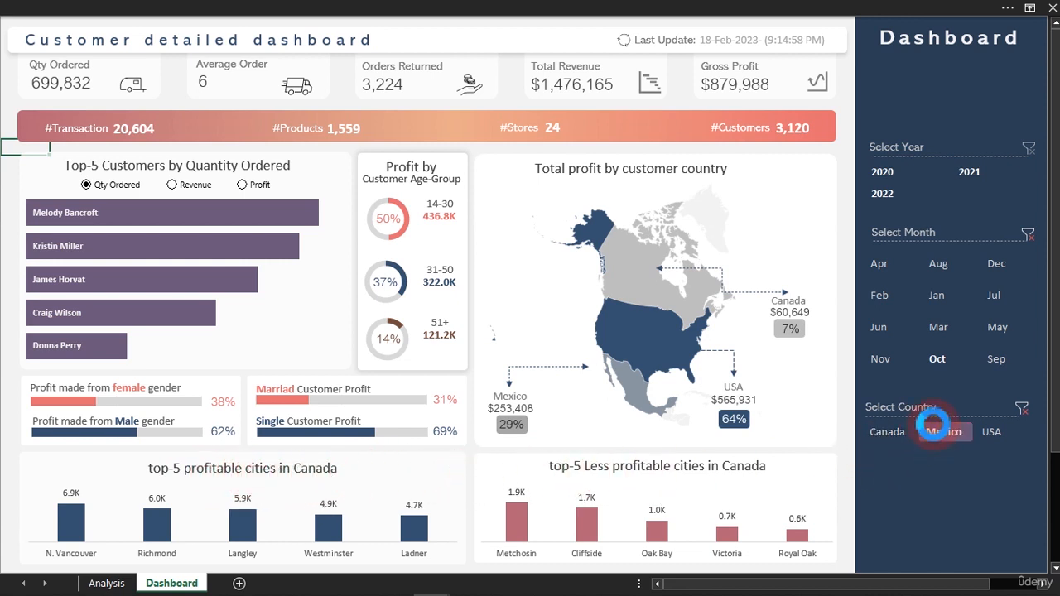
left_click(933, 428)
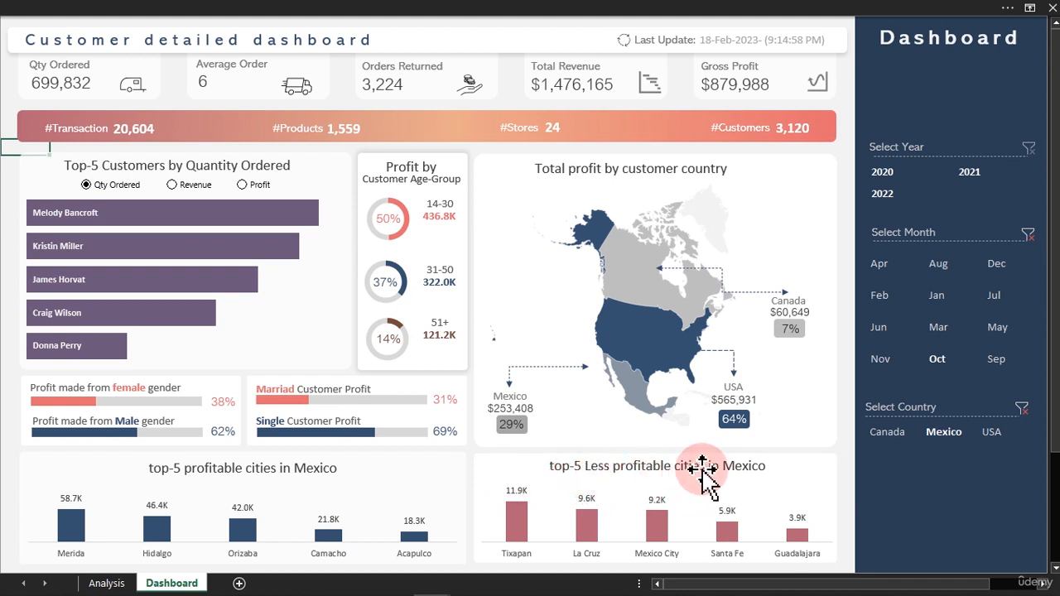
left_click(1003, 433)
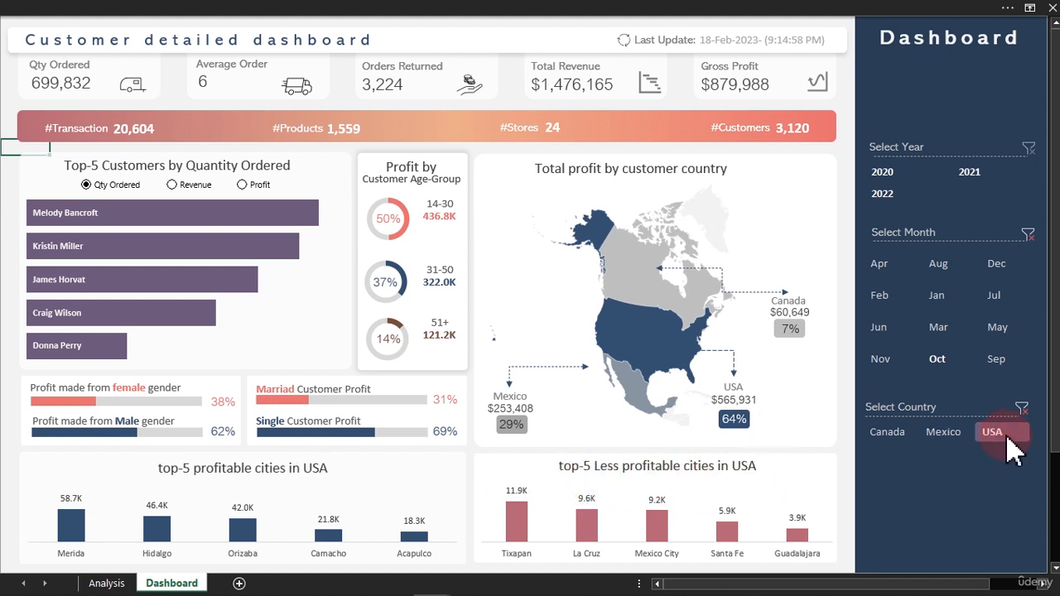
left_click(1024, 410)
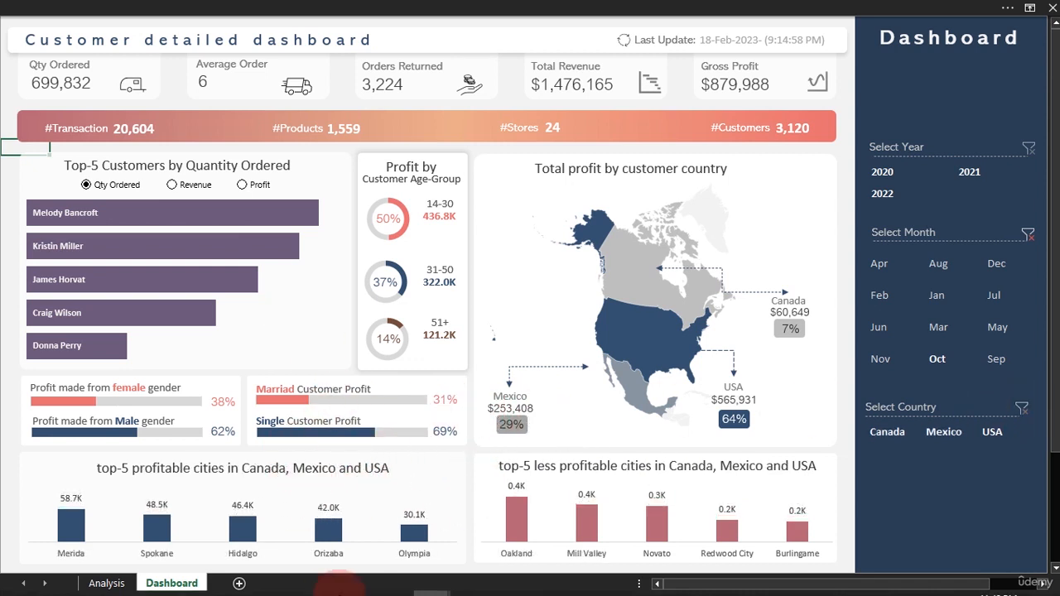
Step: Switch to the First Class workbook and examine which Customer-Lookup fields the first customer_city pivot table uses
mouse_move(390, 580)
mouse_move(433, 584)
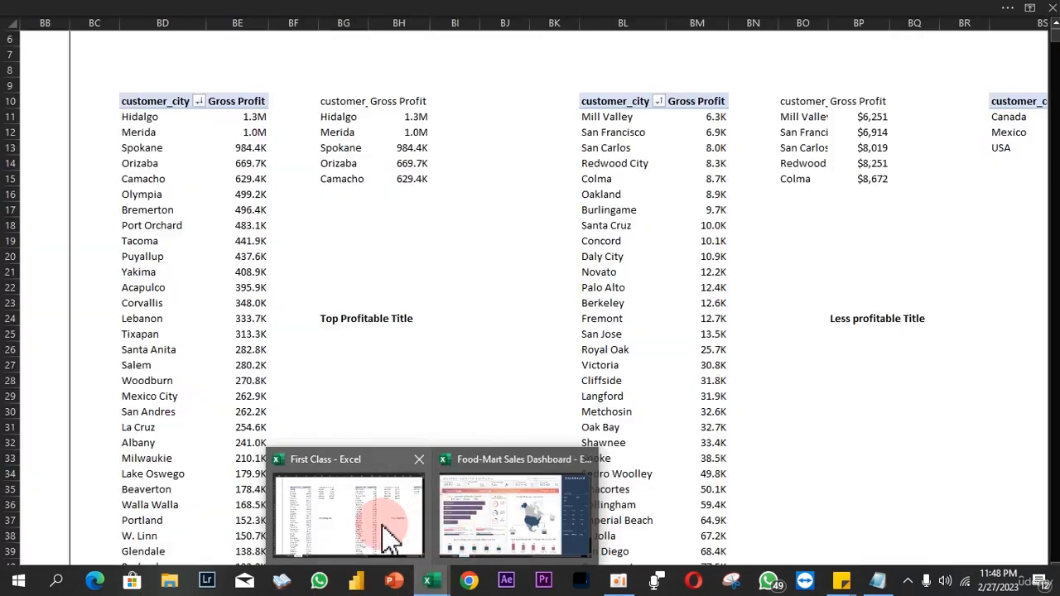
left_click(390, 536)
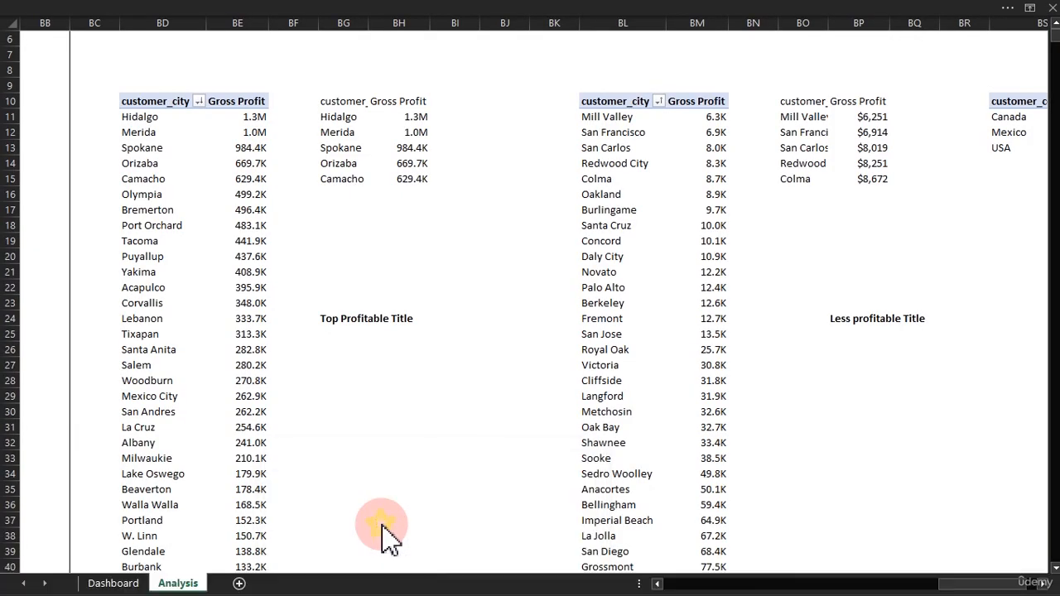
left_click(157, 181)
right_click(158, 181)
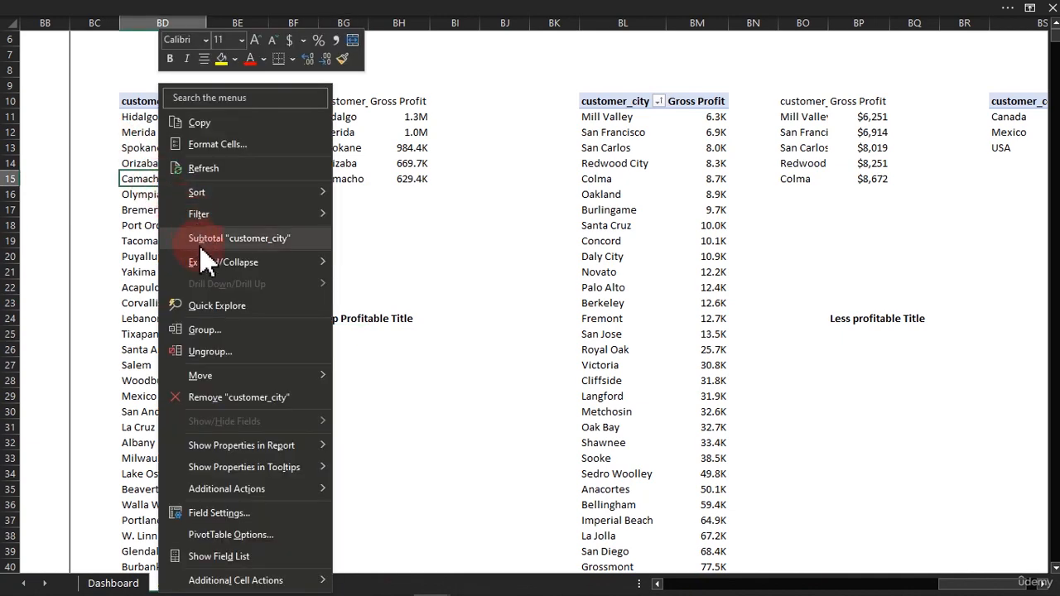
left_click(220, 556)
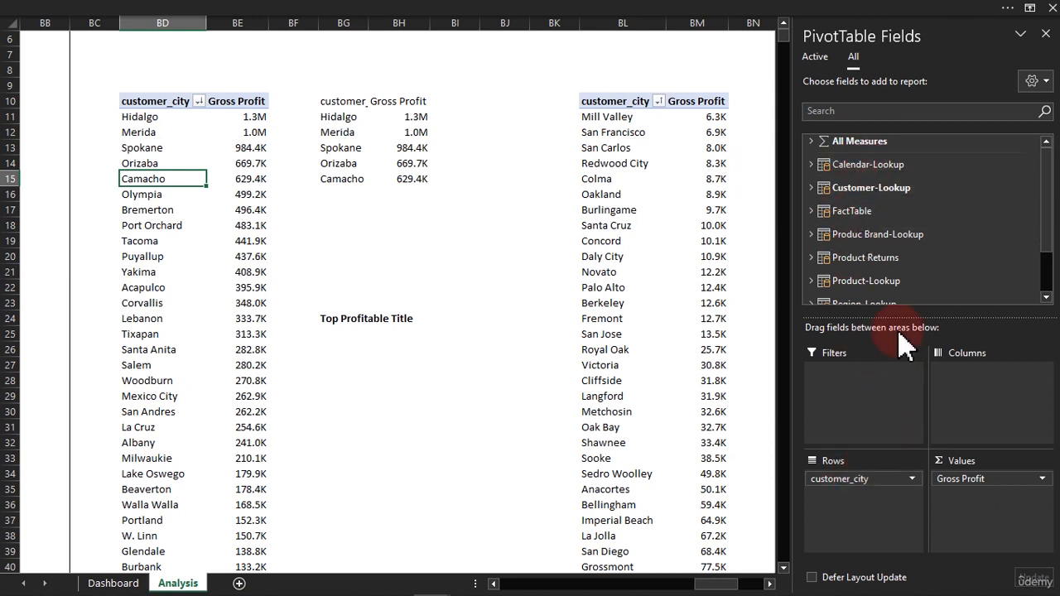
left_click(811, 188)
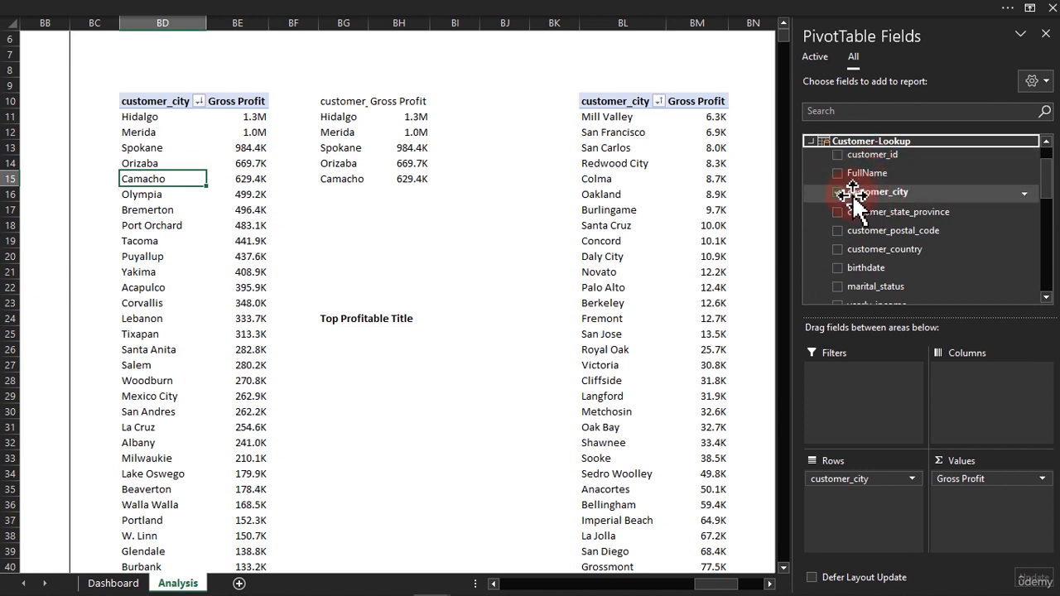
left_click_drag(888, 197, 816, 145)
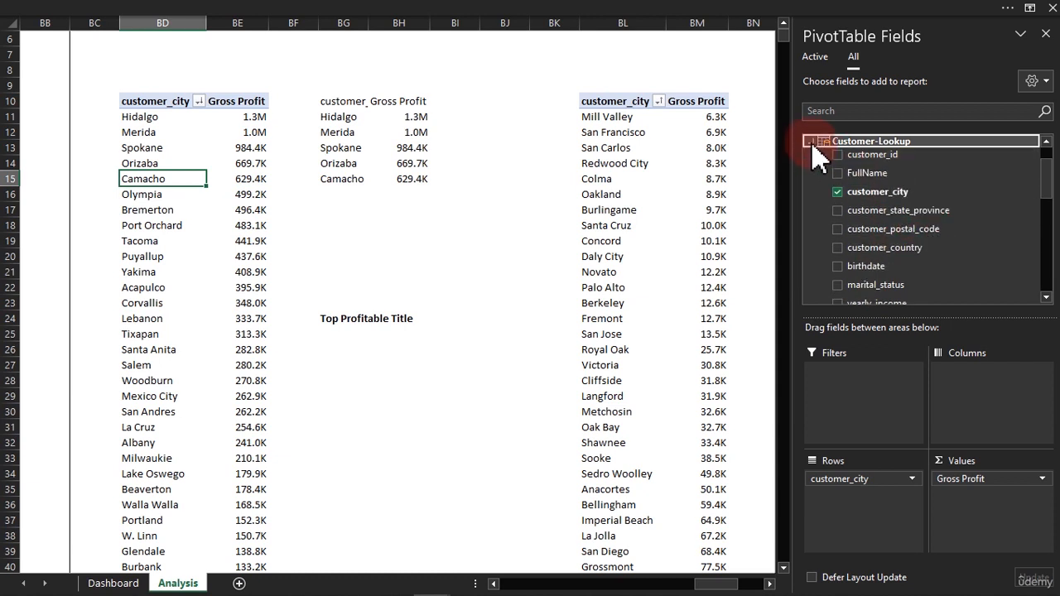
left_click(812, 142)
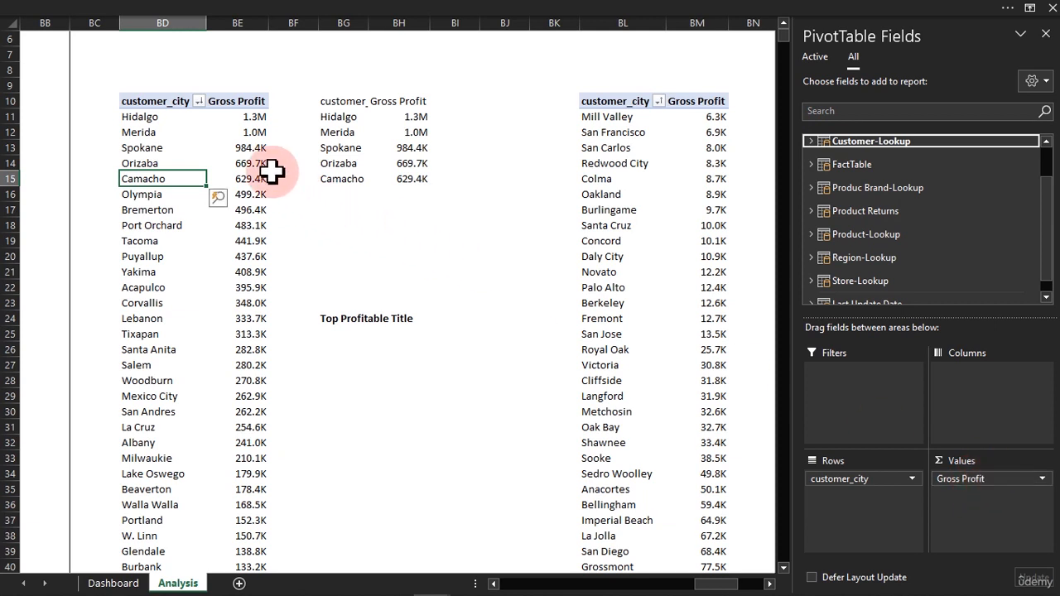
Step: Review the sort options for Gross Profit in the first customer_city pivot table without applying one
left_click(239, 119)
right_click(242, 116)
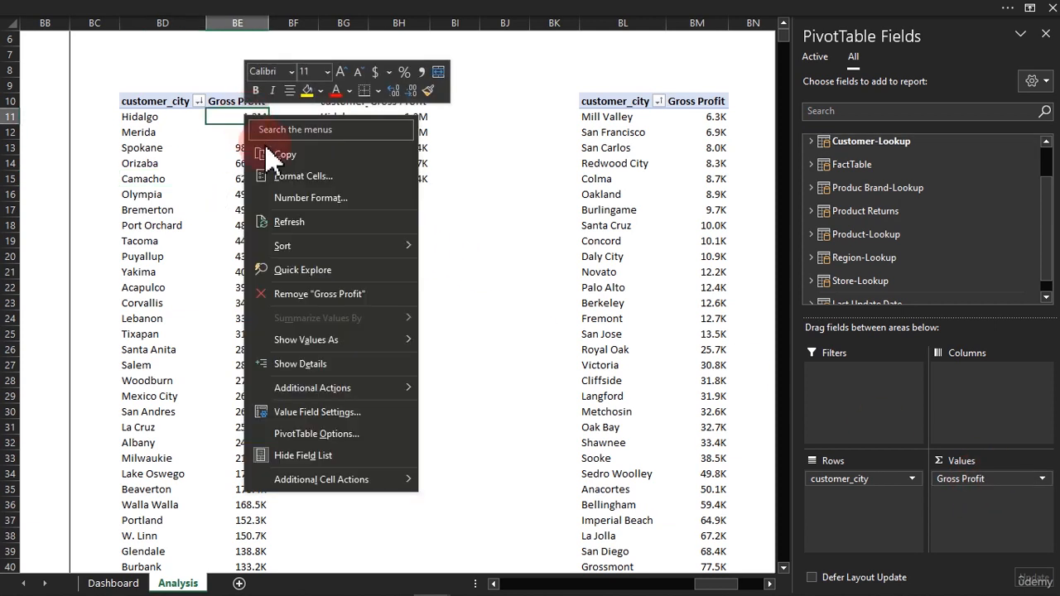
mouse_move(319, 248)
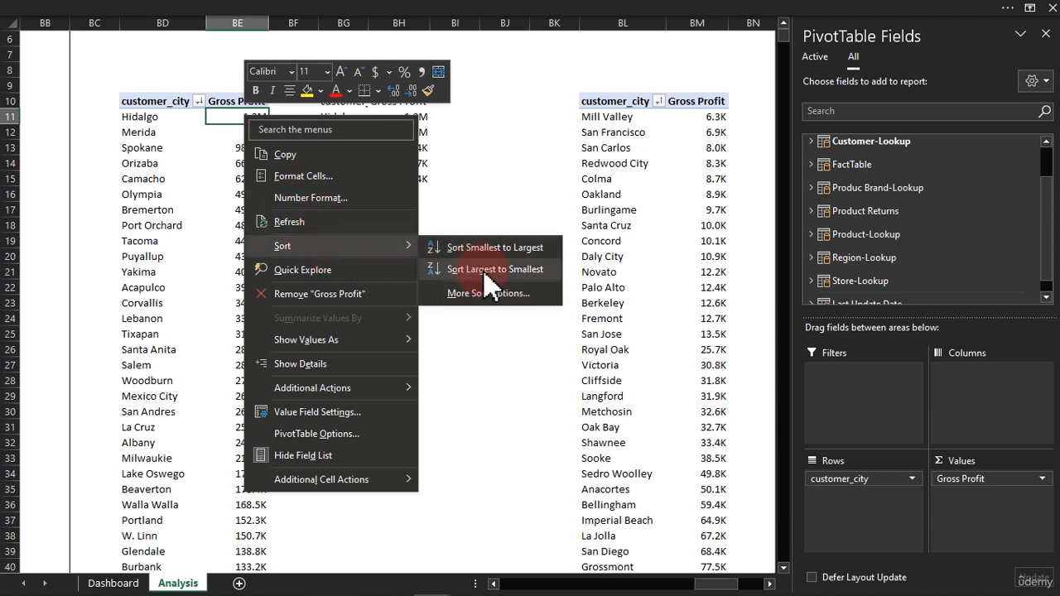
left_click(509, 152)
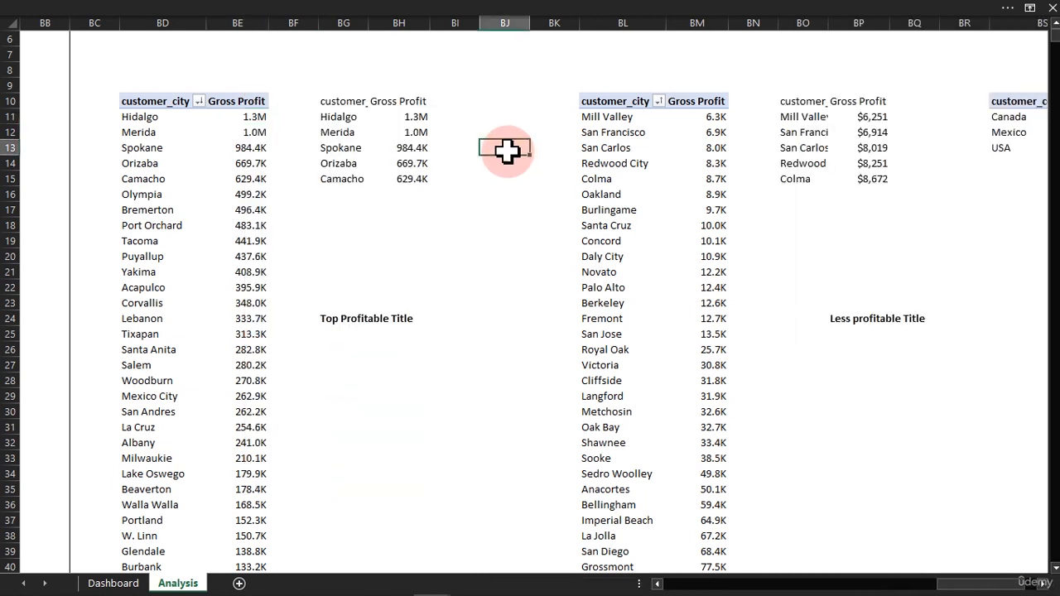
Step: Review the sort options for Gross Profit in the second customer_city pivot table without applying one
left_click(681, 131)
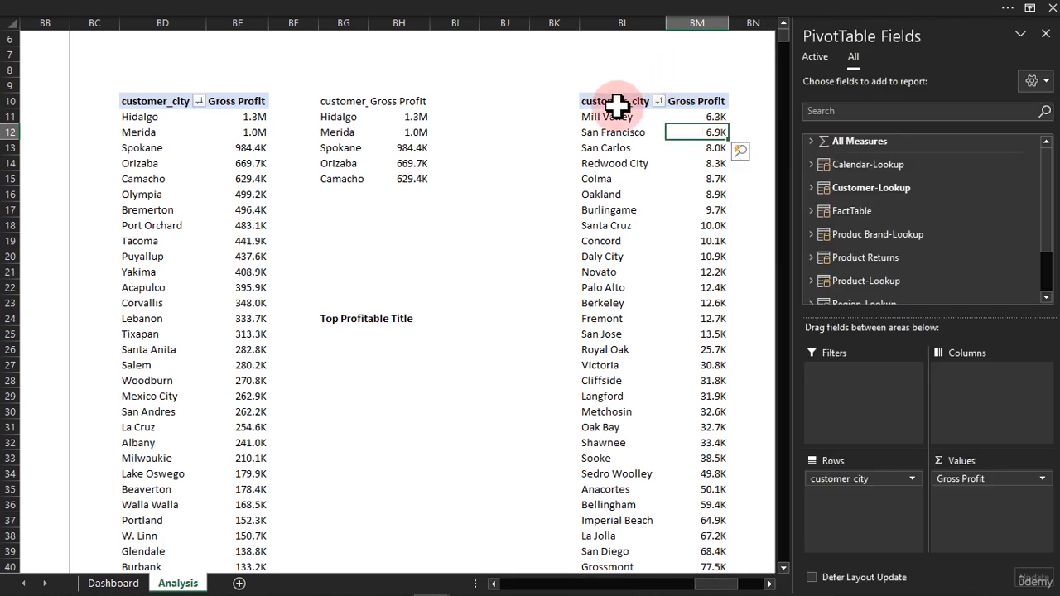
right_click(711, 128)
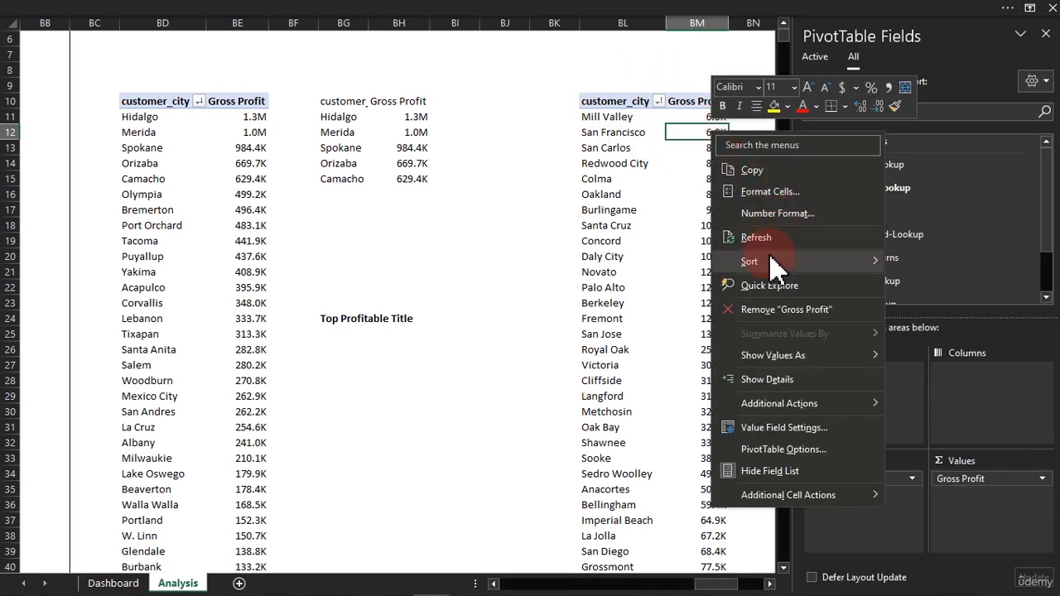
mouse_move(816, 264)
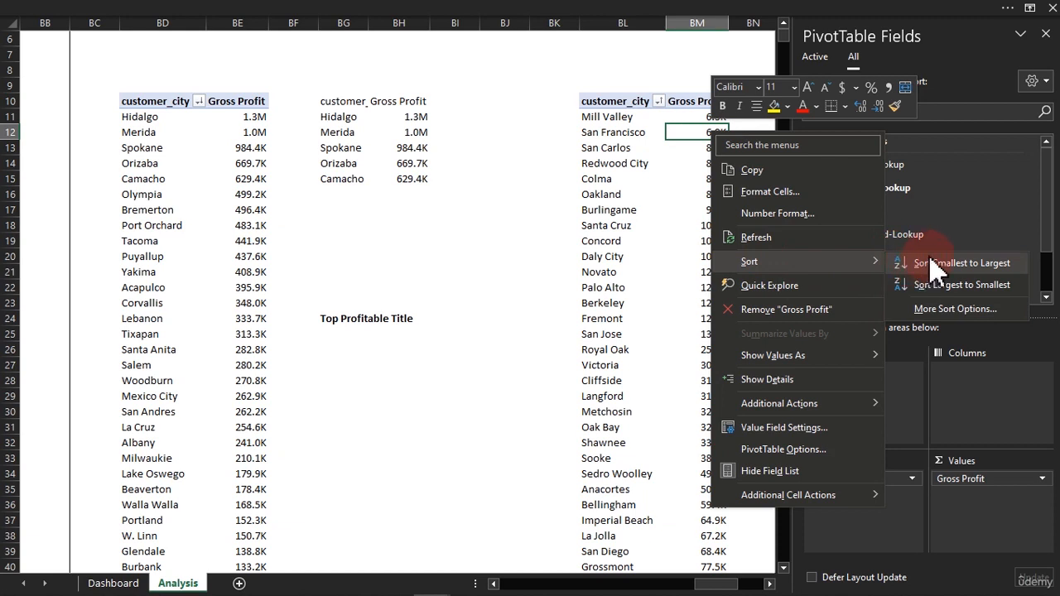
left_click(352, 217)
left_click(349, 207)
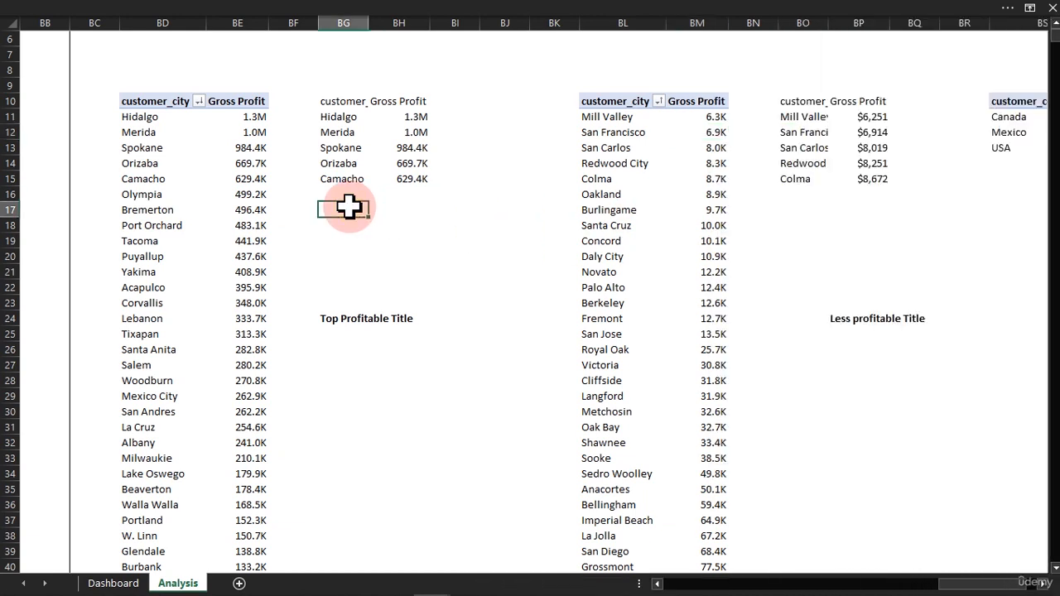
Step: Auto-fit the width of column BO to the full city names in the less profitable cities list
left_click_drag(338, 116, 341, 162)
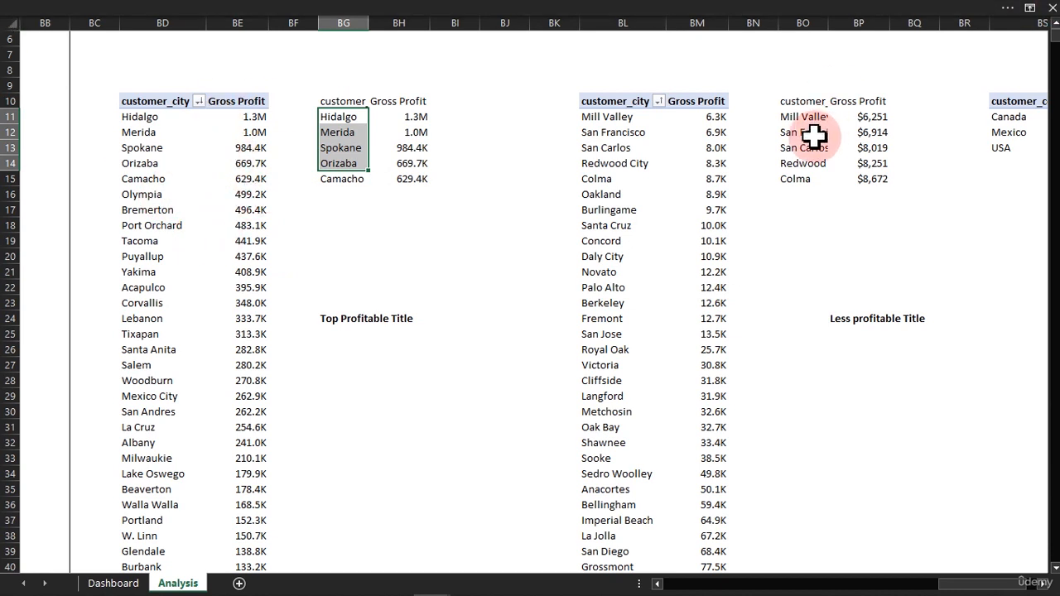
double_click(829, 22)
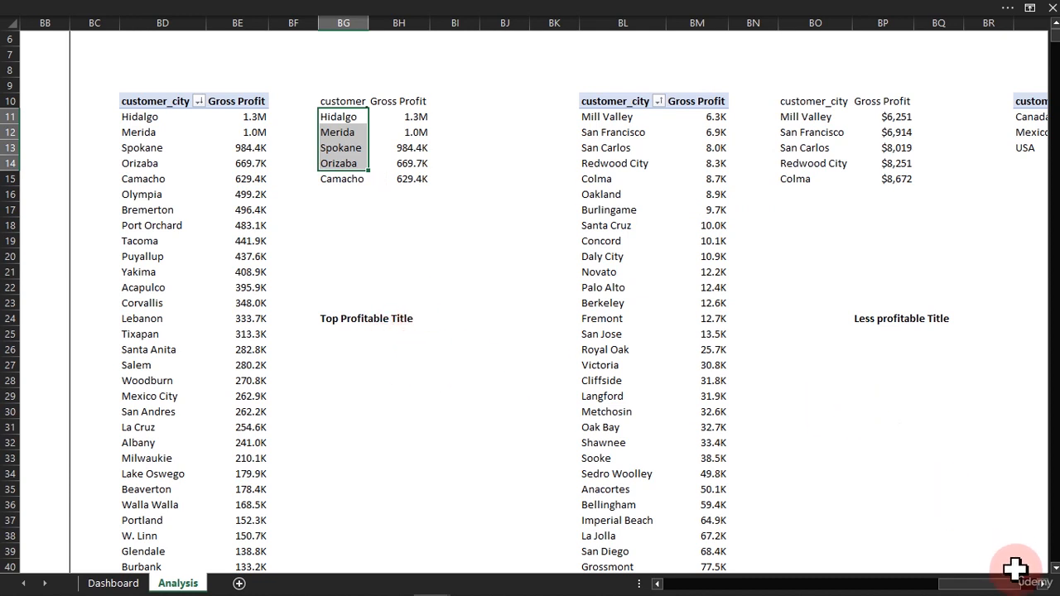
Step: Examine the field layout of the customer_country pivot table in column BS
left_click_drag(1018, 582, 1042, 585)
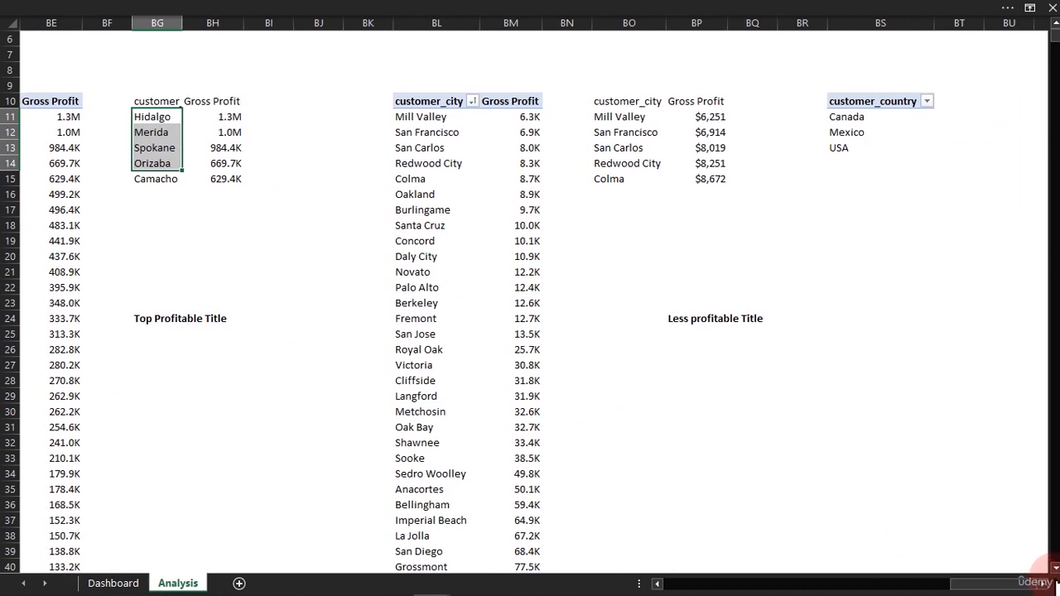
left_click(876, 132)
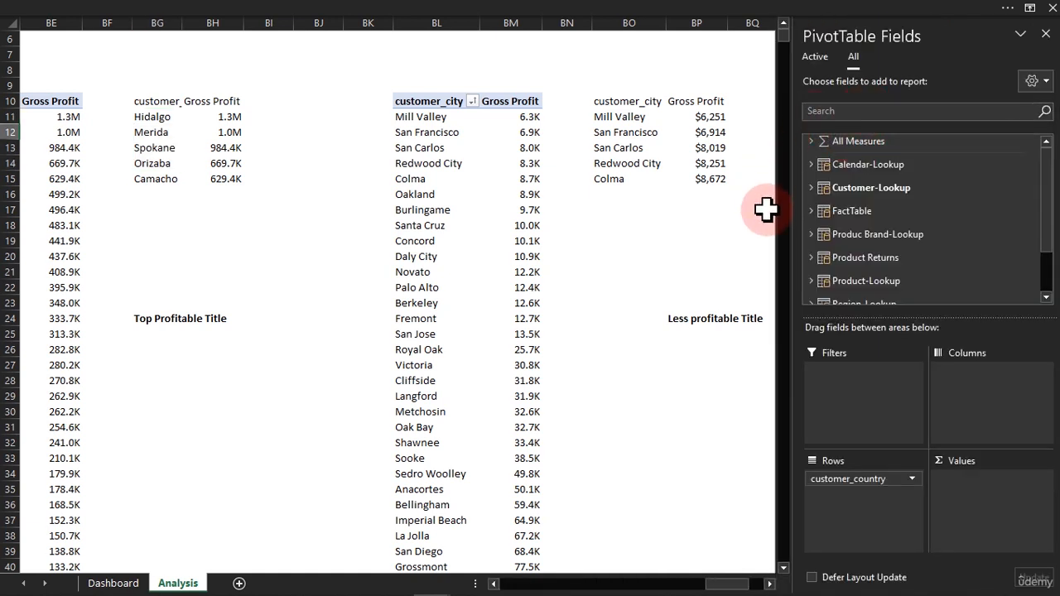
left_click(691, 273)
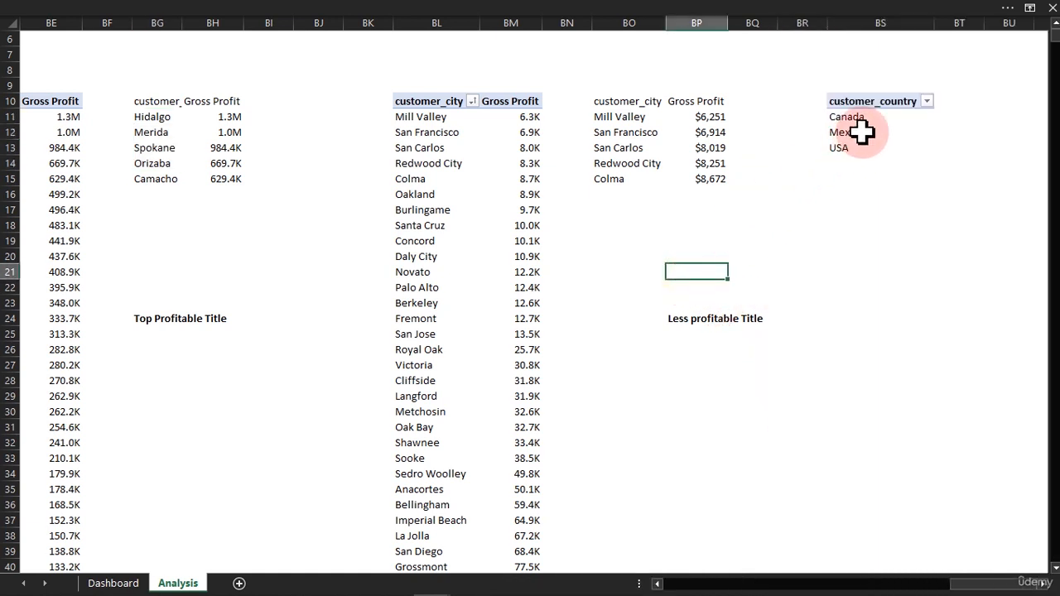
left_click(861, 134)
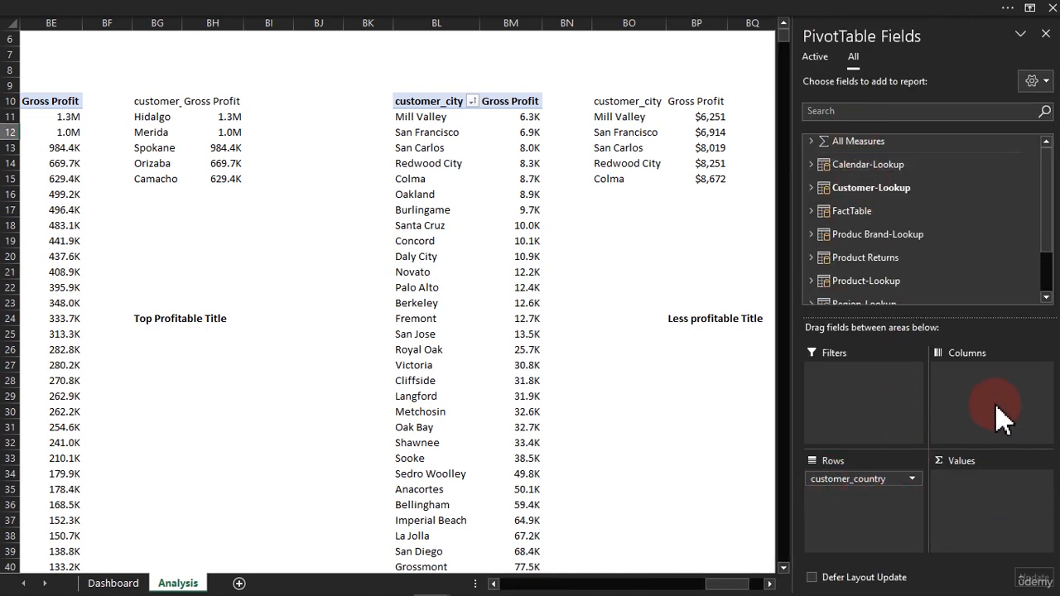
left_click(663, 396)
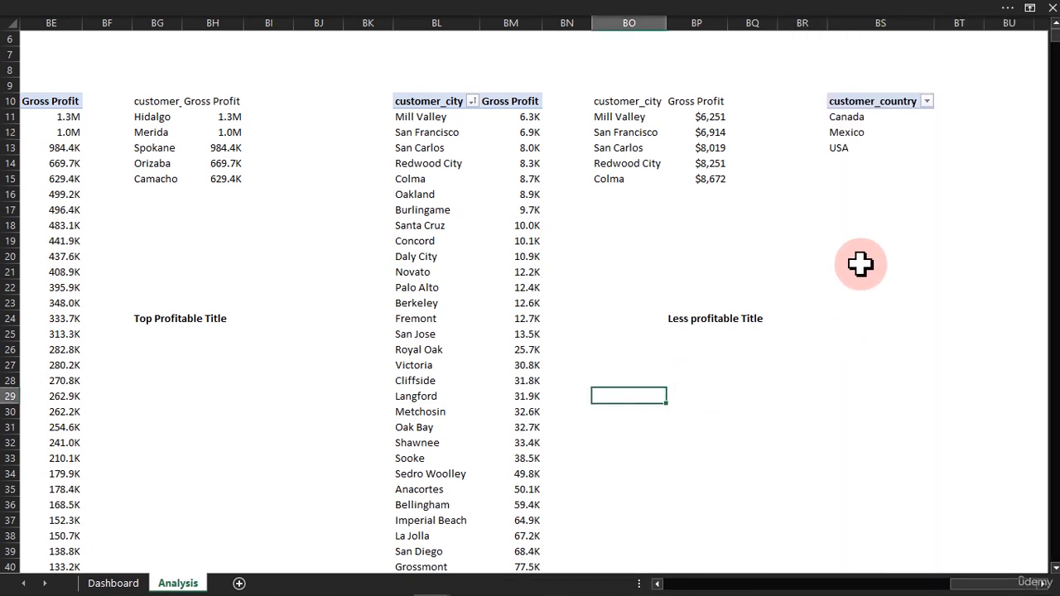
Step: Add a slicer for customer_country from its pivot table and place it over the second customer_city pivot table
left_click(858, 133)
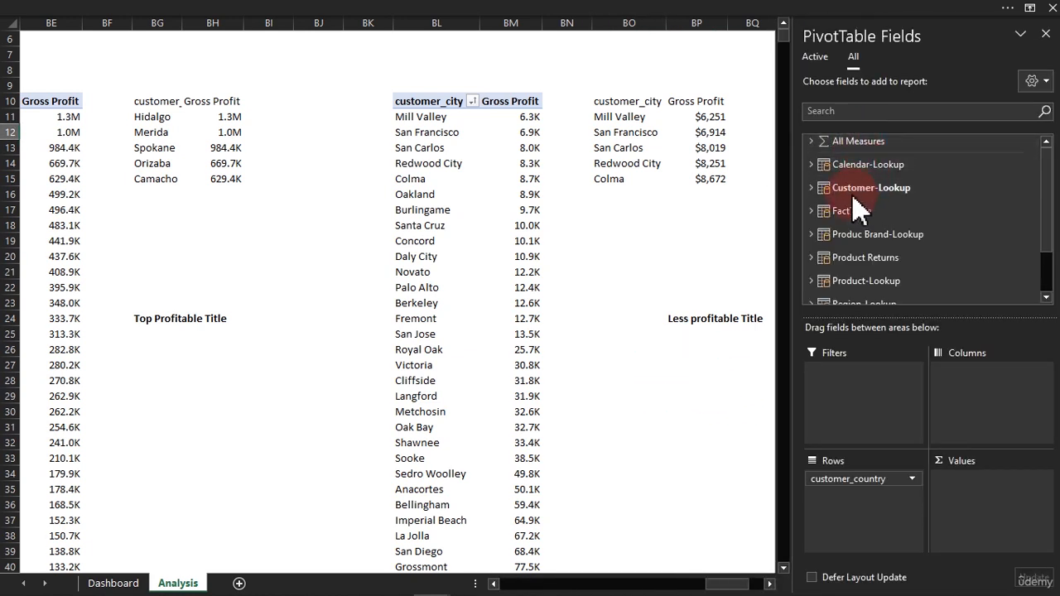
left_click(810, 188)
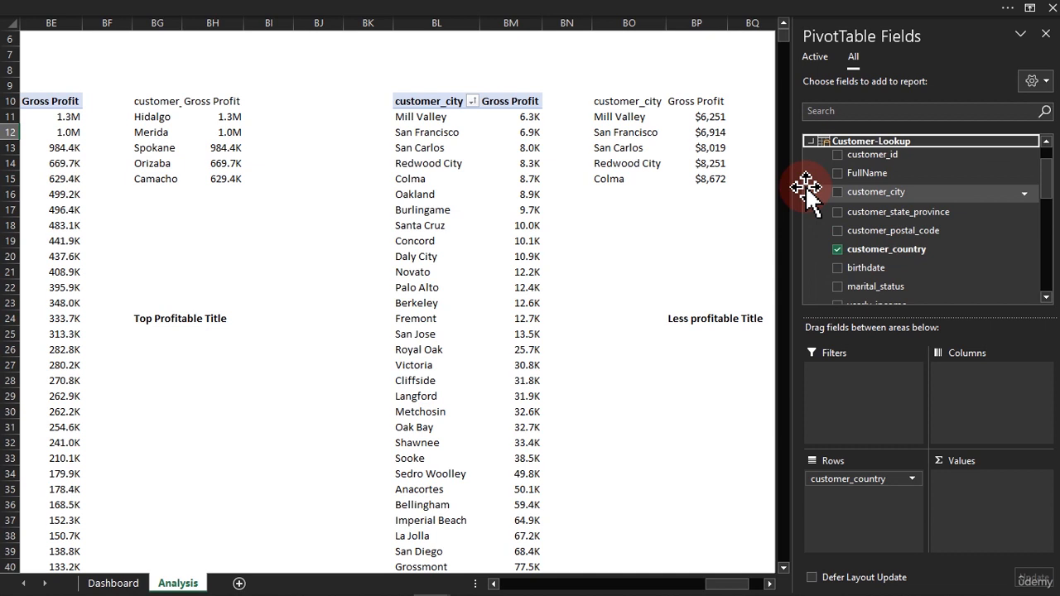
right_click(896, 249)
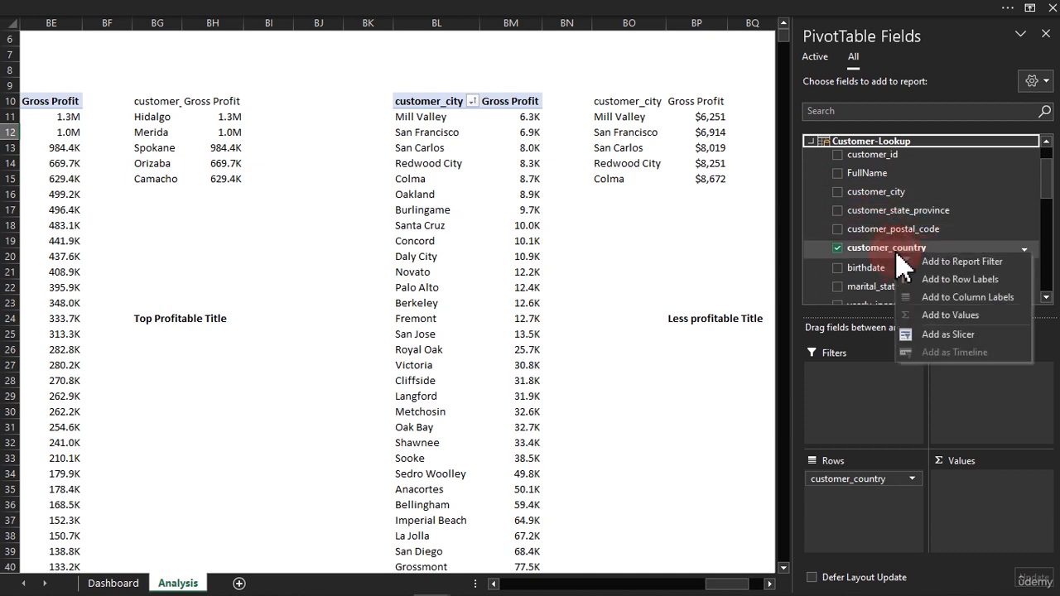
left_click(948, 335)
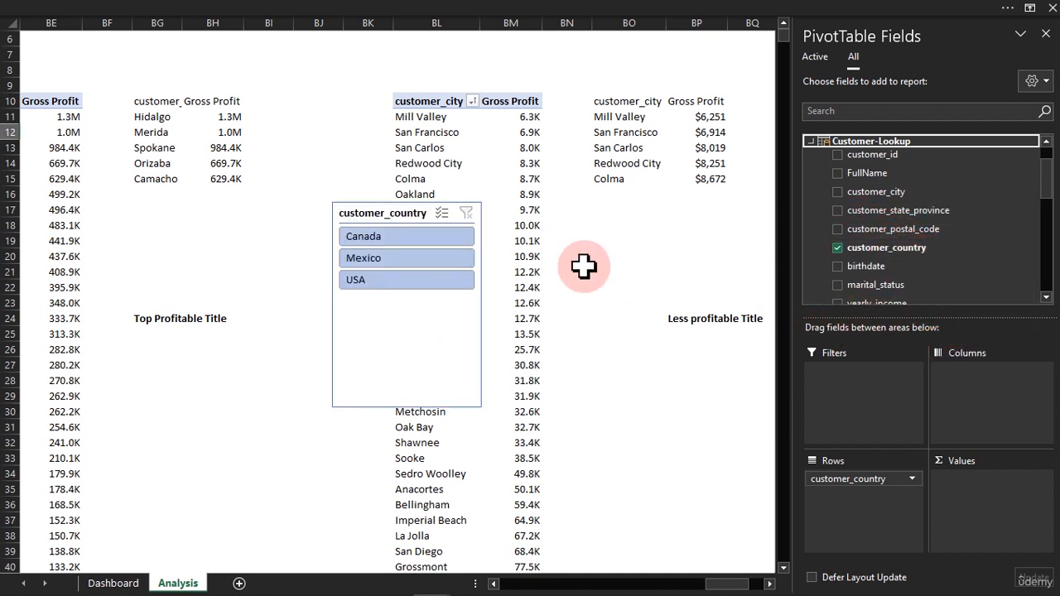
left_click(604, 243)
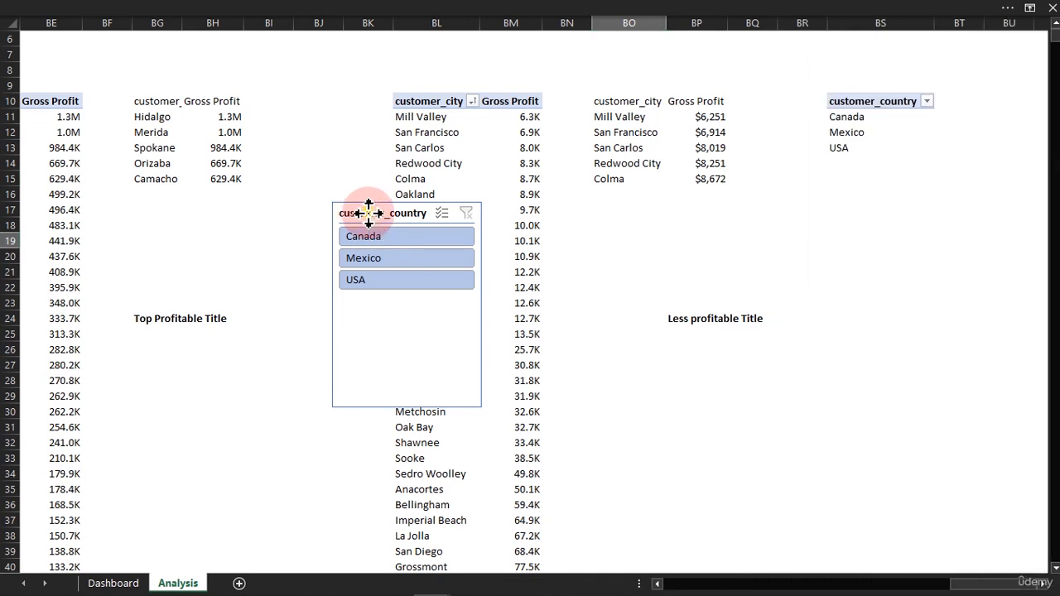
mouse_move(381, 212)
left_mouse_down()
mouse_move(619, 229)
mouse_move(703, 210)
mouse_move(735, 250)
mouse_move(749, 225)
mouse_move(433, 100)
left_mouse_up()
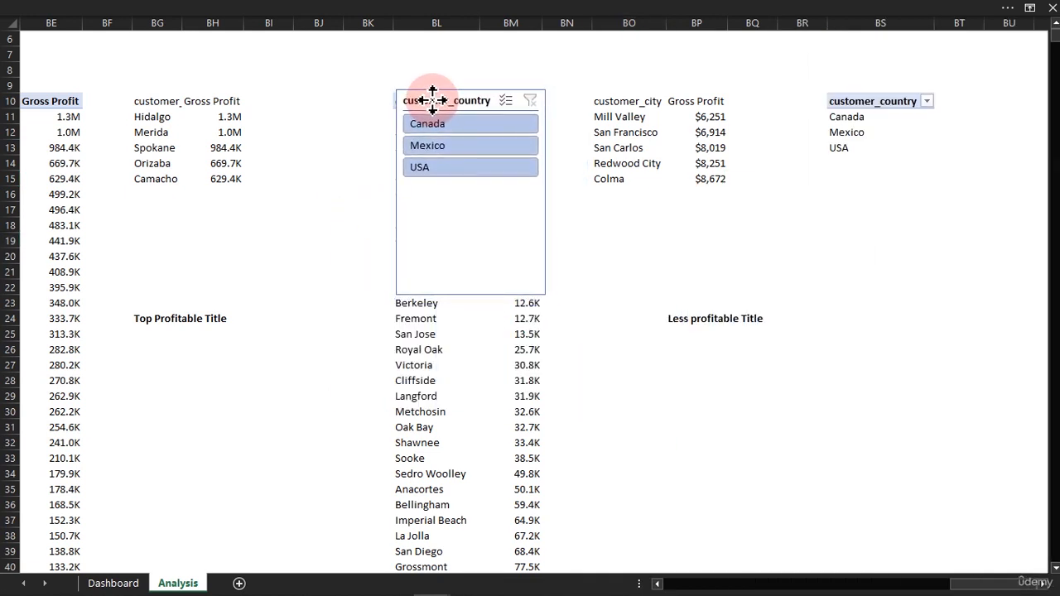
Step: Test the customer_country slicer by filtering to Canada and clearing the filter
left_click(429, 124)
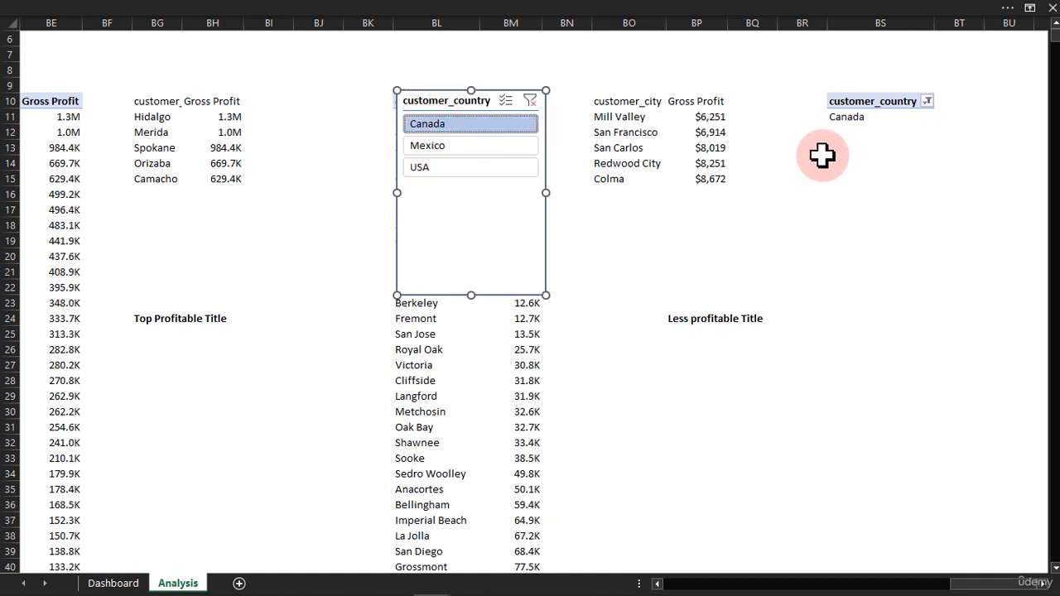
left_click(867, 101)
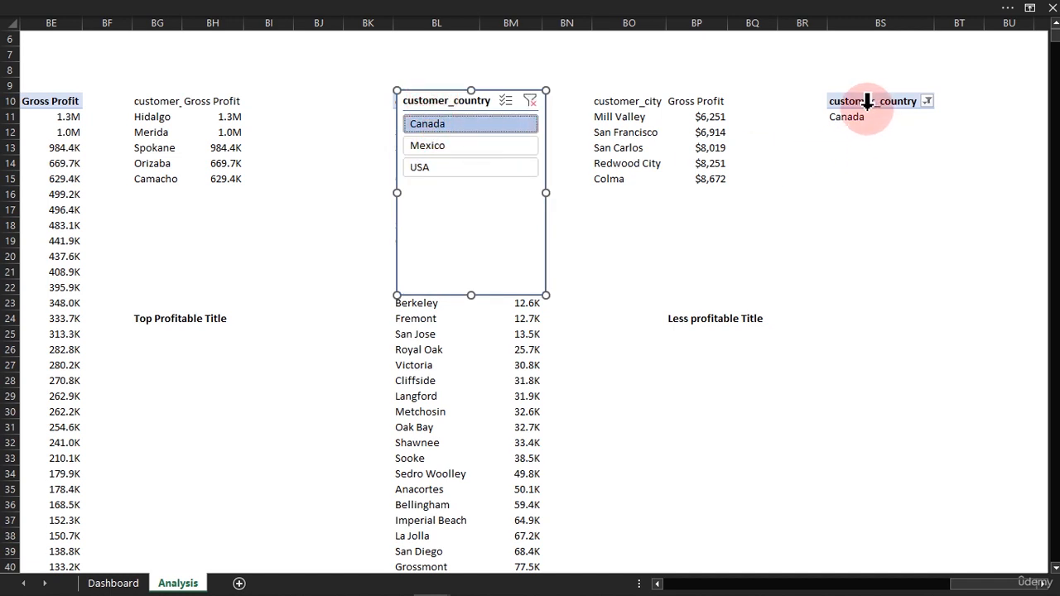
left_click(530, 100)
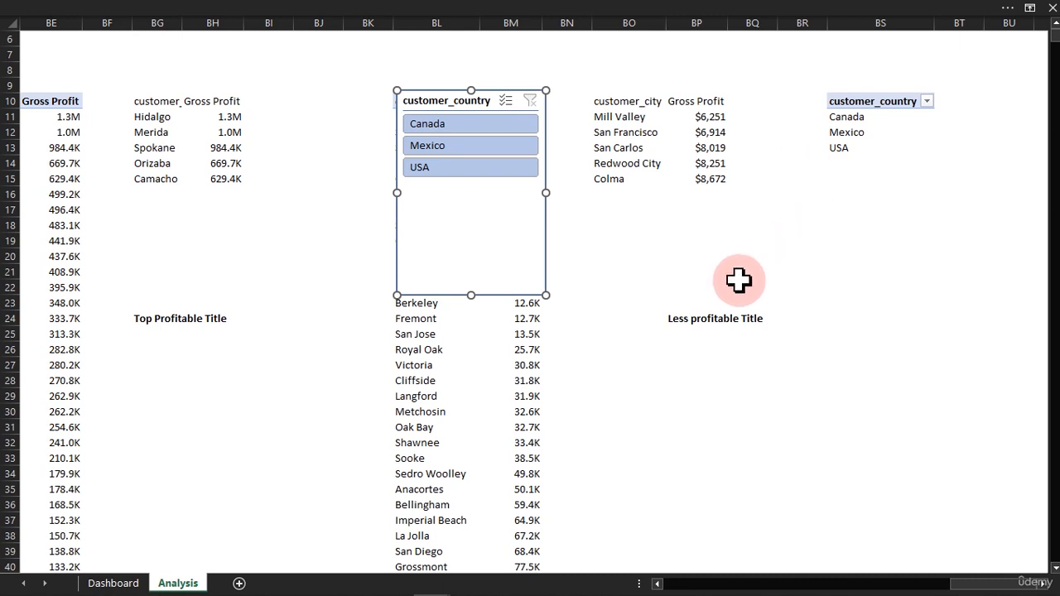
left_click(690, 397)
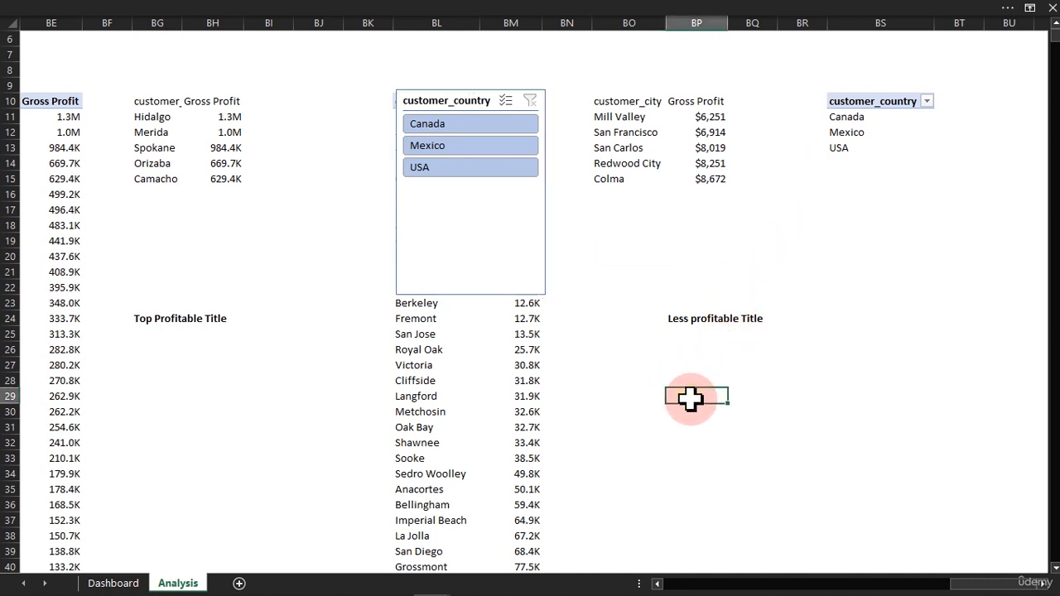
Step: Count the customer_country pivot entries in cell BP29 with the formula =COUNTA(BS11:BS13)
type("=counta")
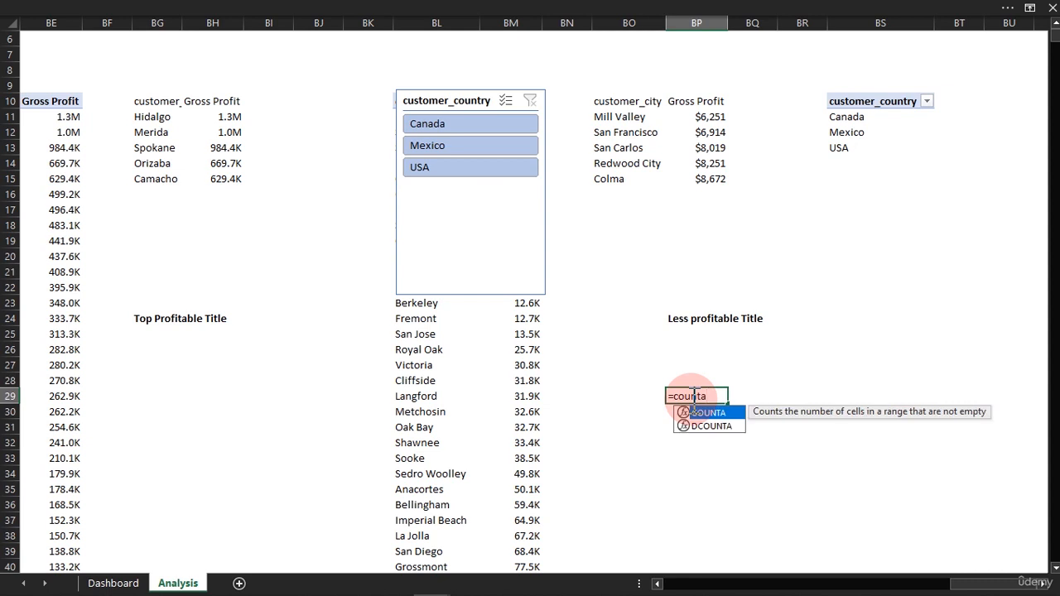
key("Tab")
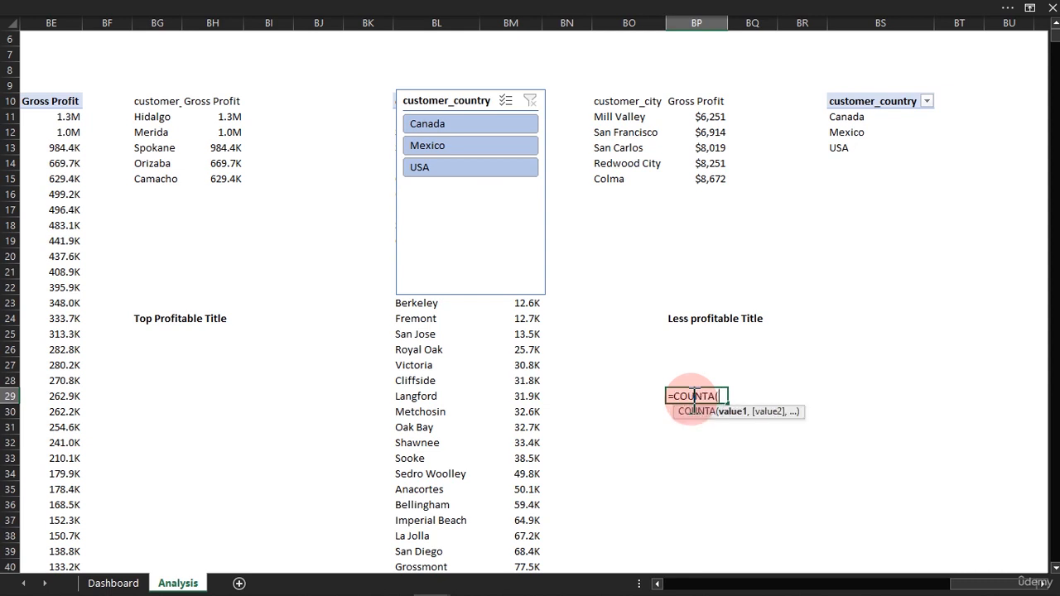
left_click_drag(853, 116, 855, 142)
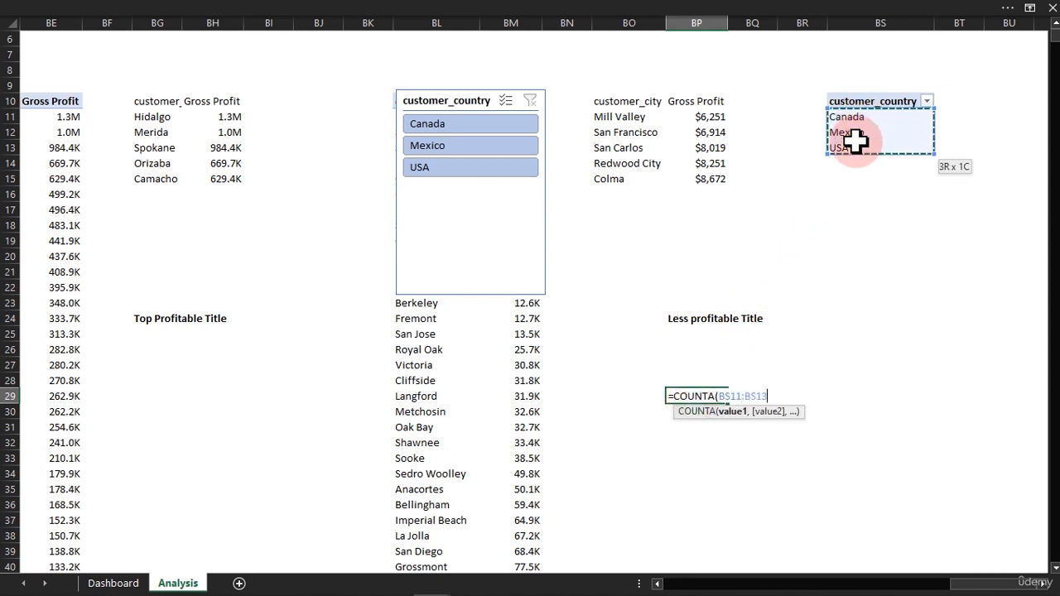
key("Return")
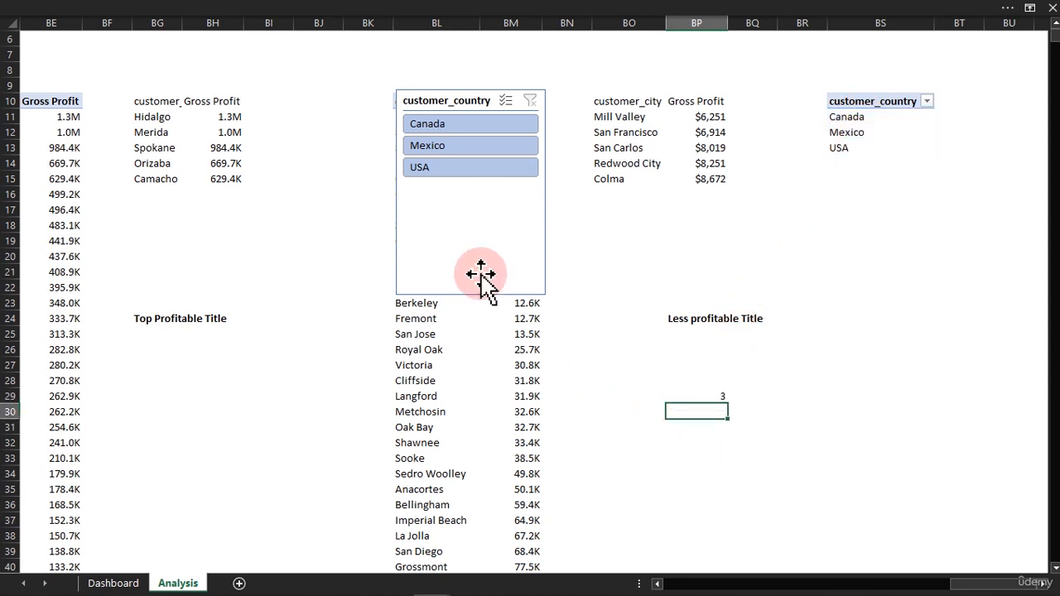
Step: Test the country count by filtering the customer_country slicer to USA, Mexico and Canada in turn, and clear the filter
left_click(444, 168)
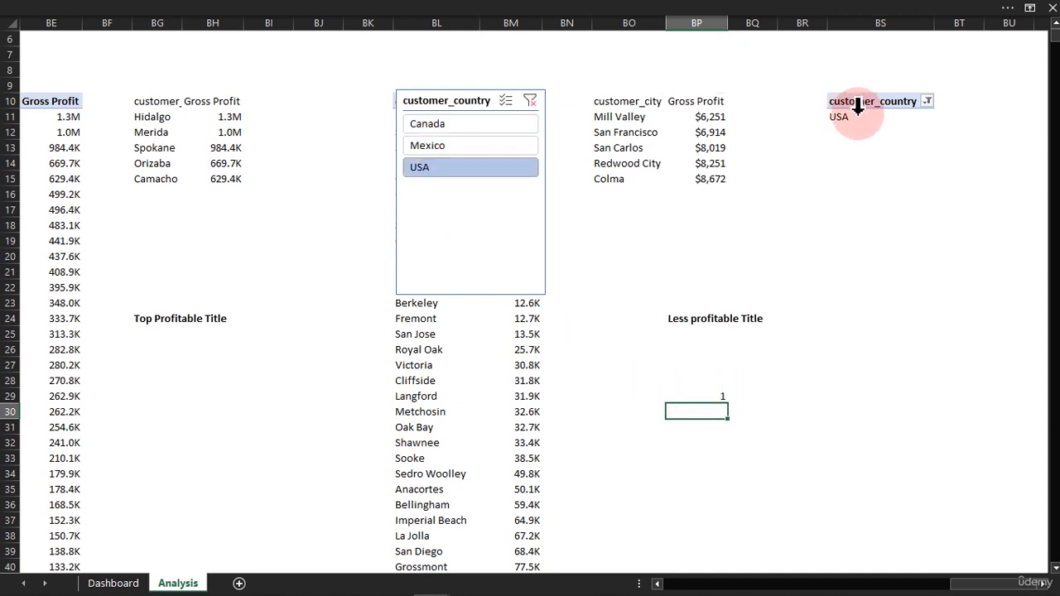
left_click(507, 149)
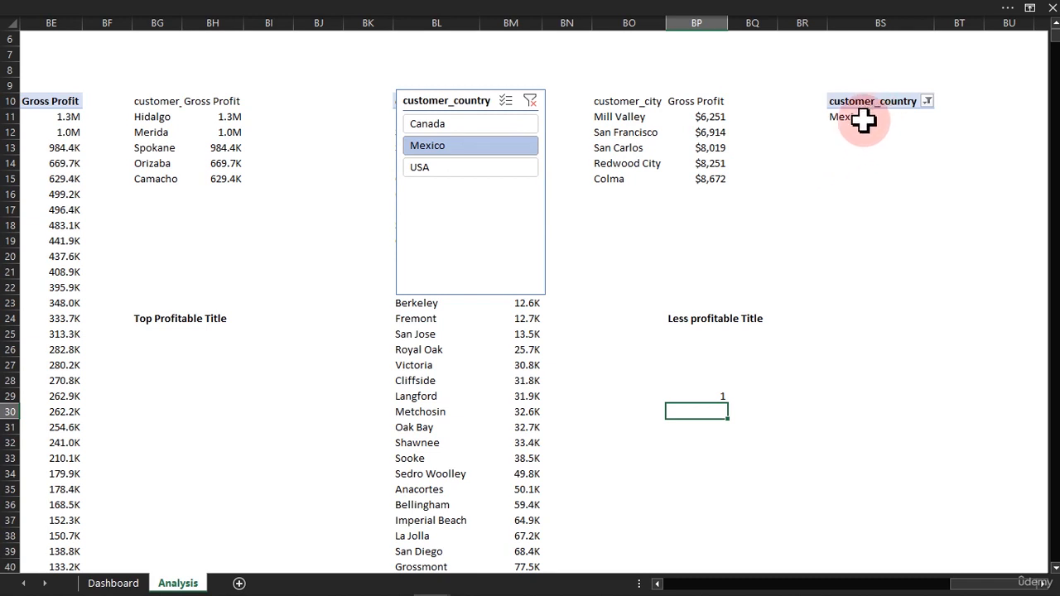
left_click(454, 126)
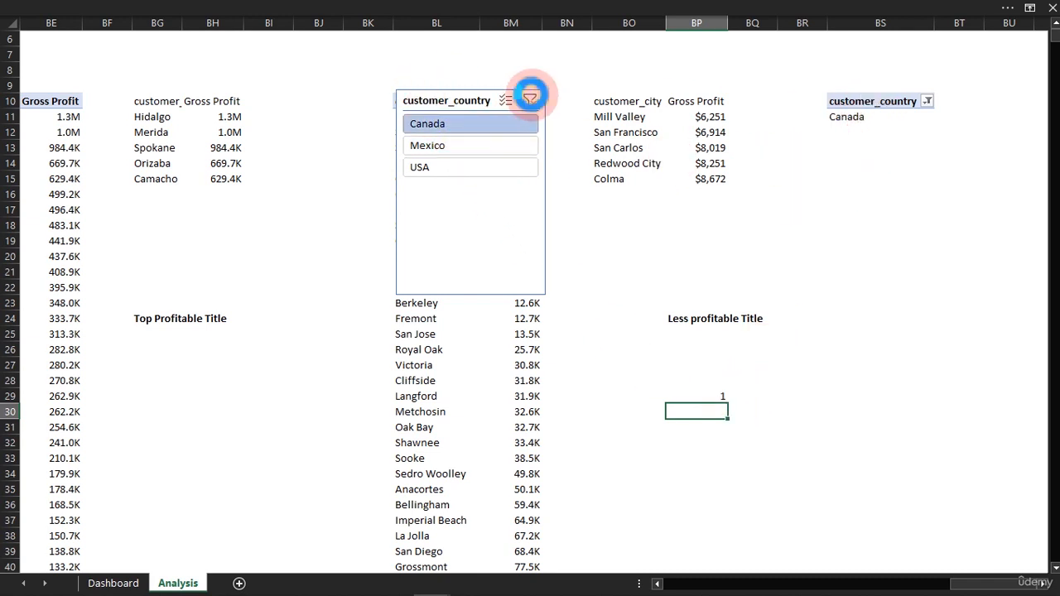
left_click(530, 98)
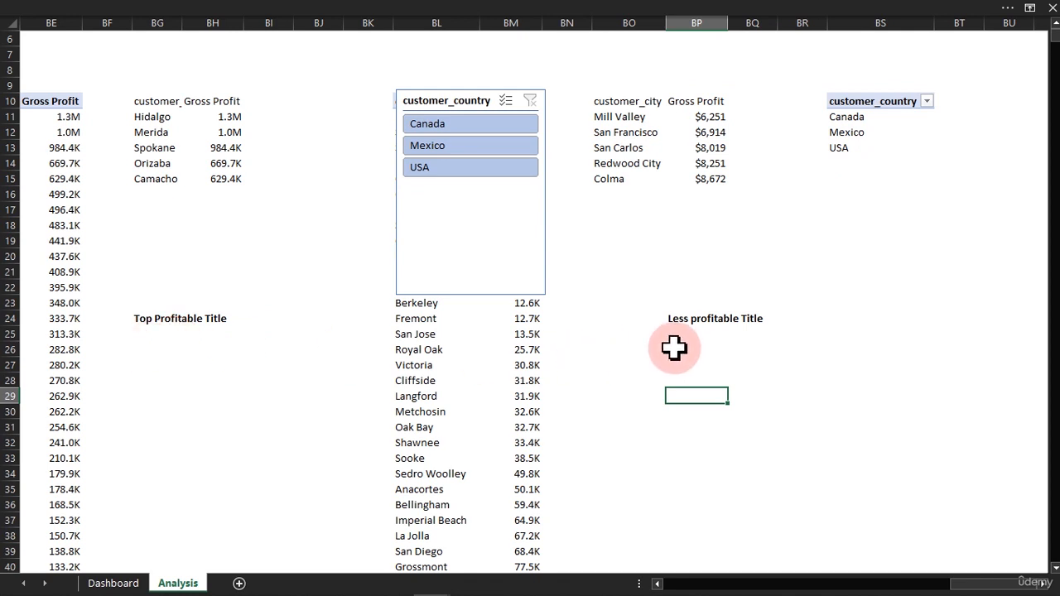
Step: Start an IF formula in cell BO26 with COUNTA(BS11:BS13) on the customer_country list in its logical test
left_click(613, 337)
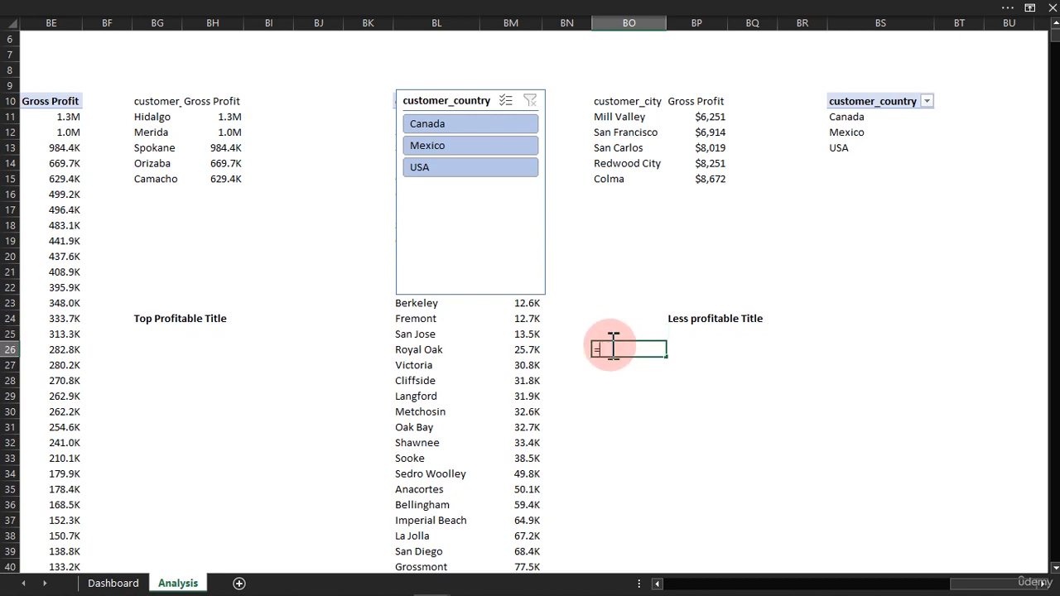
type("=IF(")
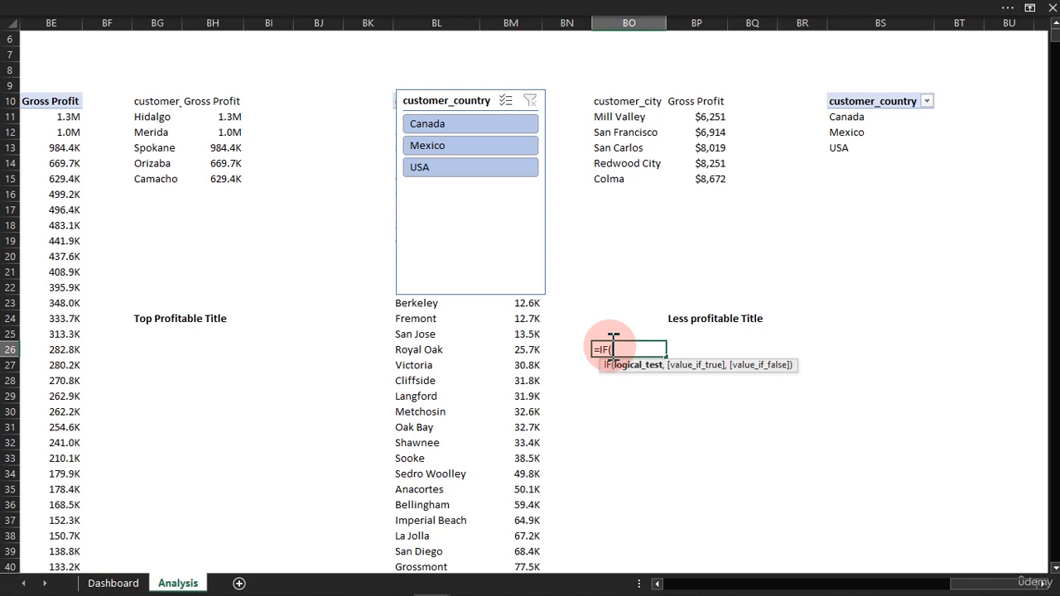
type("cou")
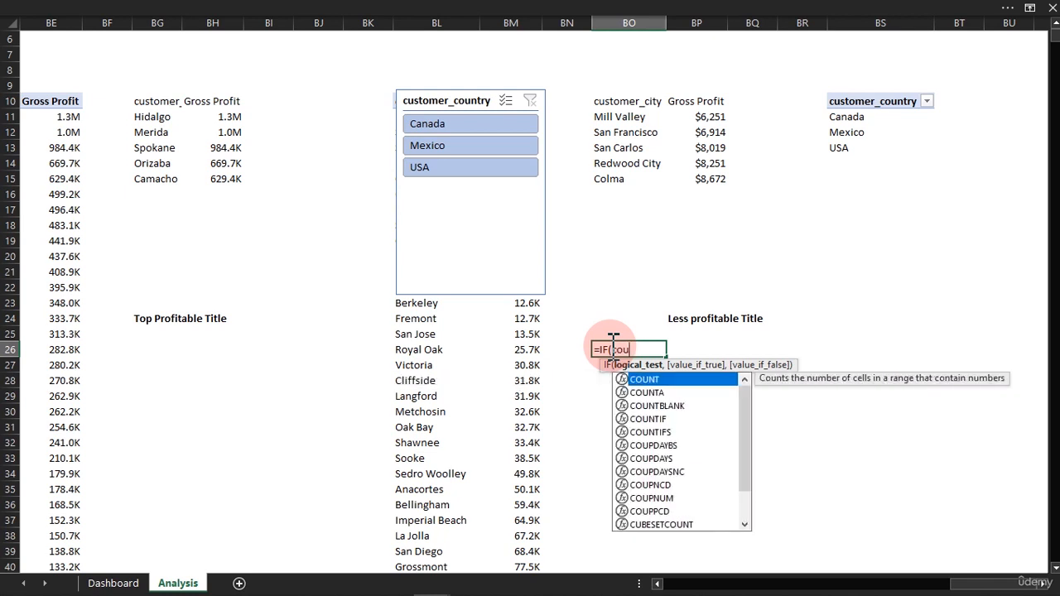
key("BackSpace")
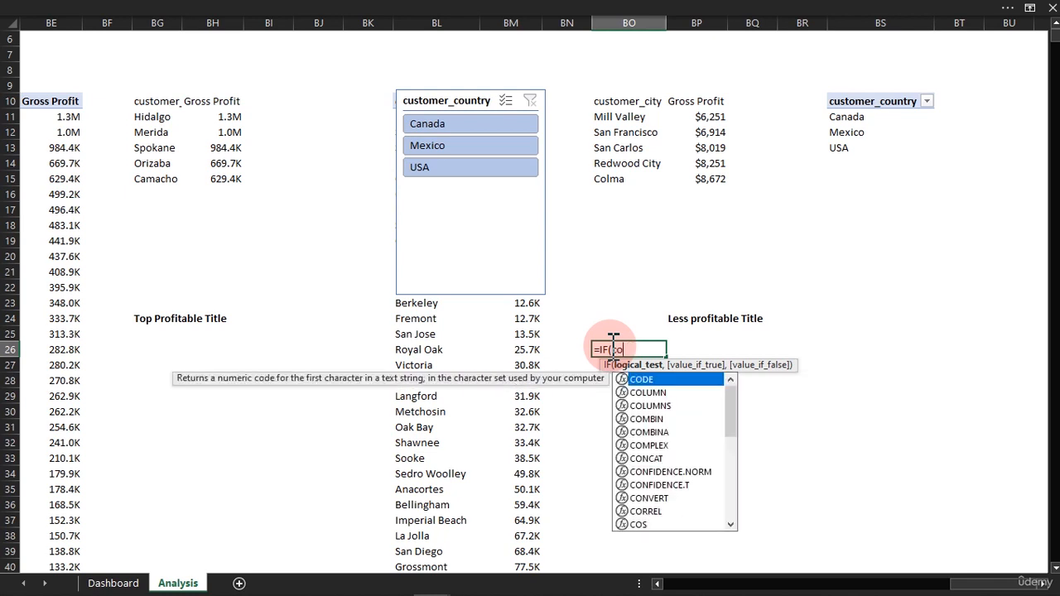
type("unta")
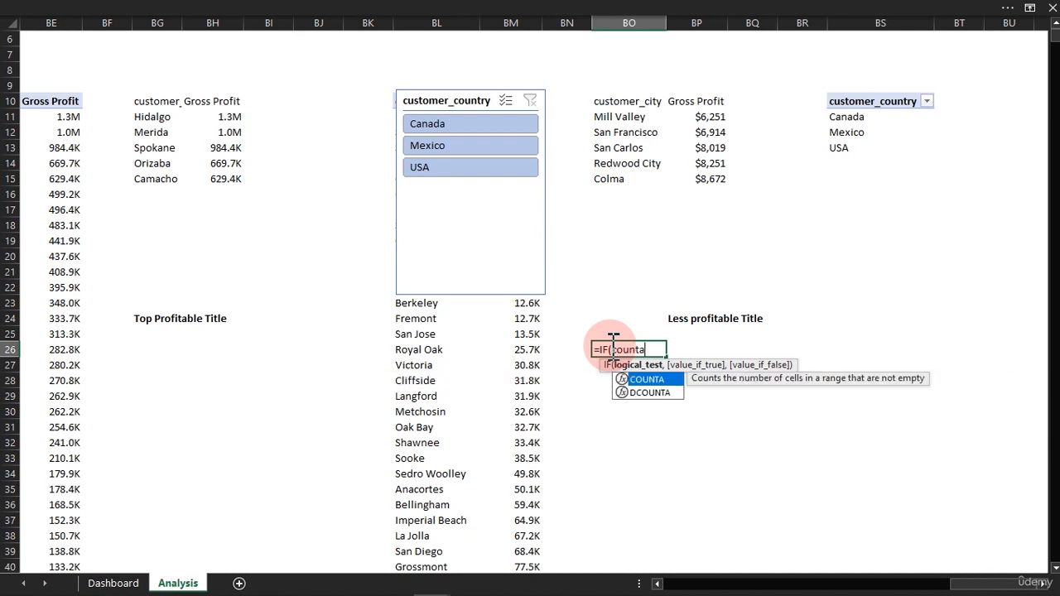
key("Tab")
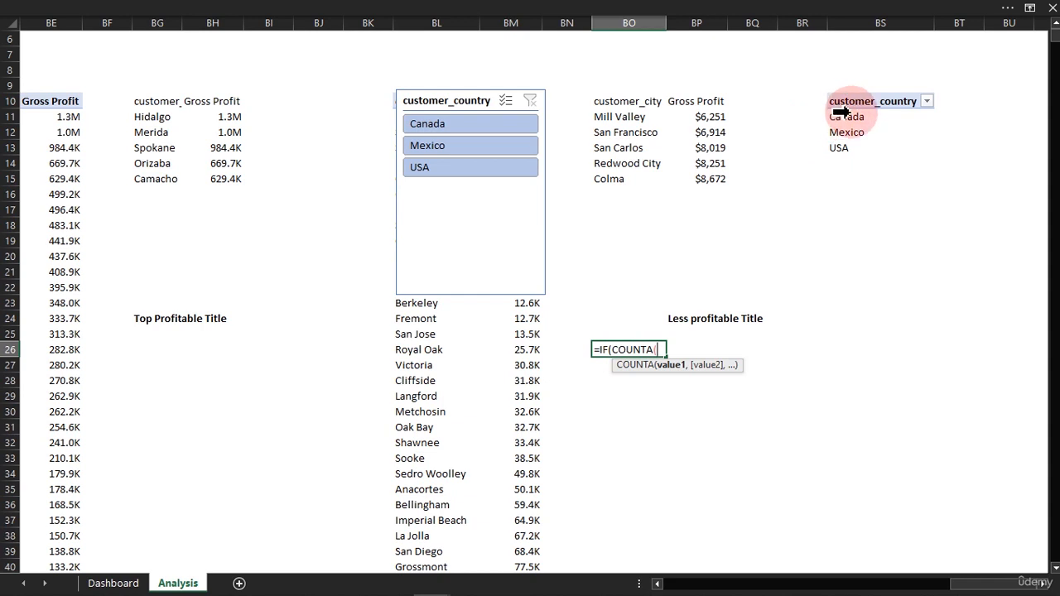
left_click_drag(842, 117, 847, 147)
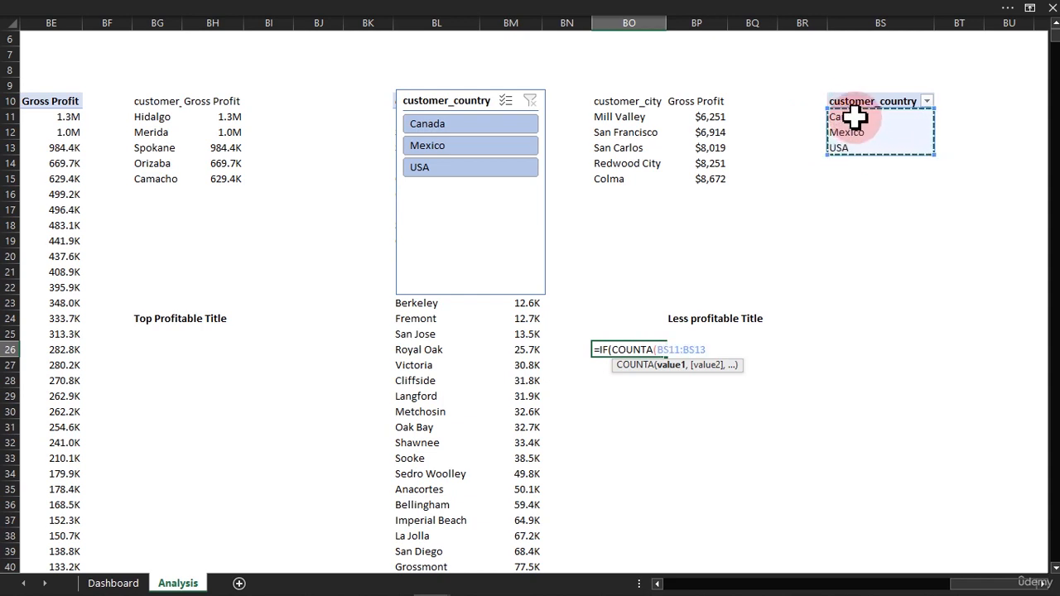
left_click_drag(853, 117, 842, 146)
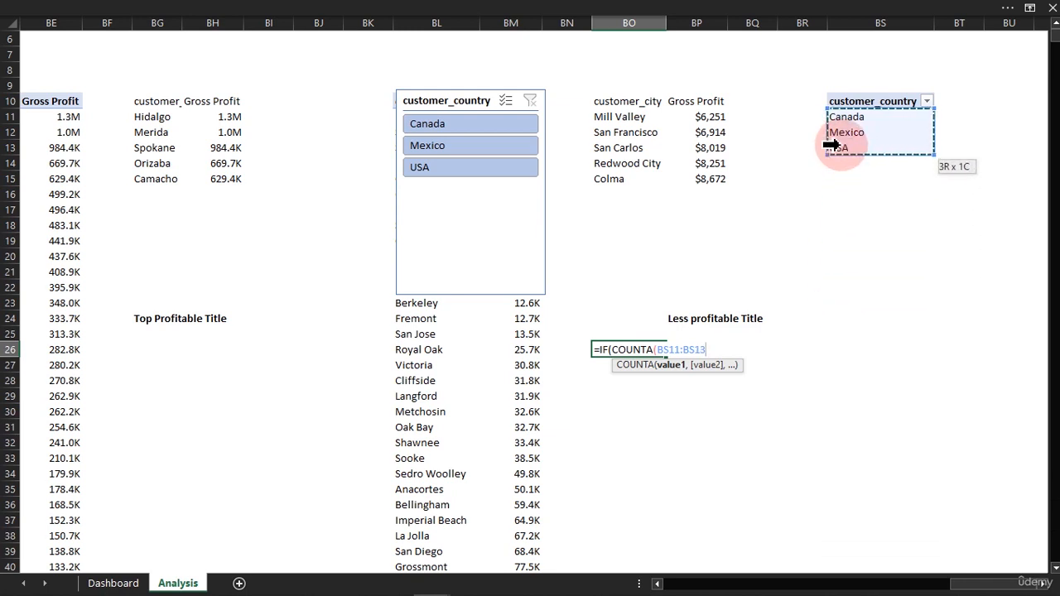
type(")")
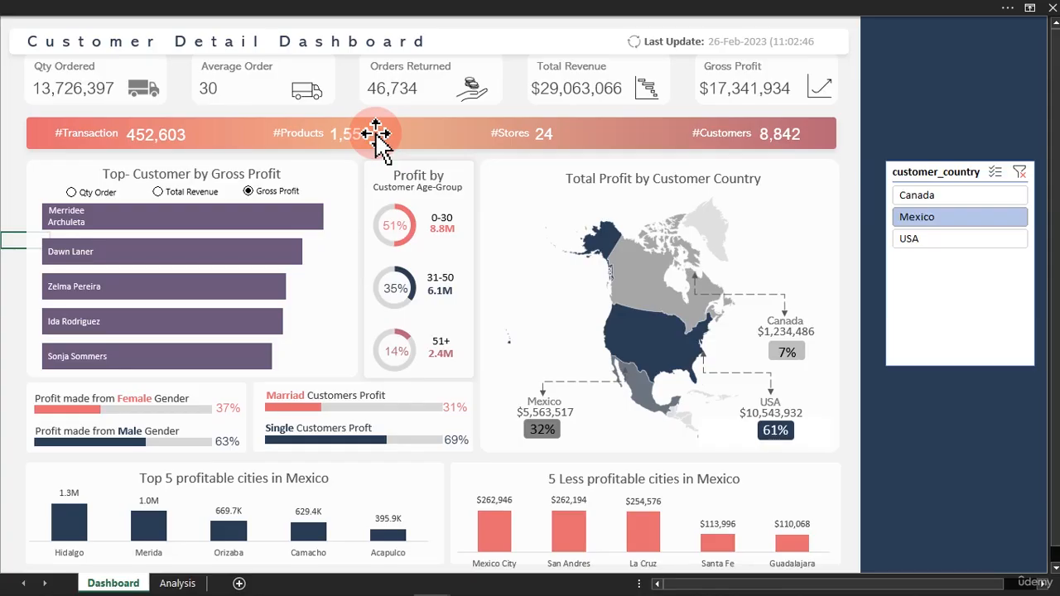
left_click(618, 584)
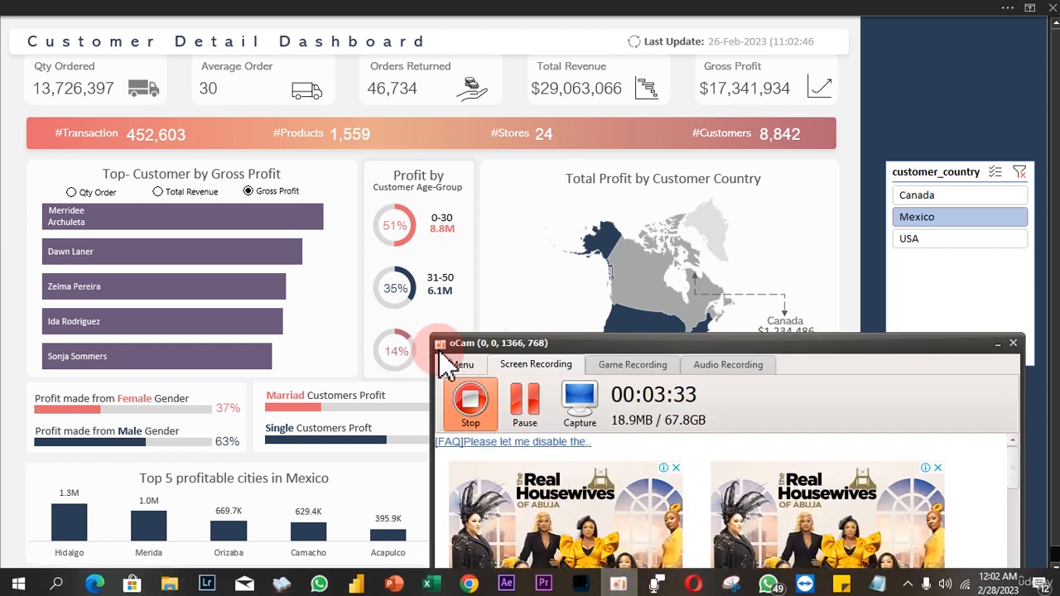